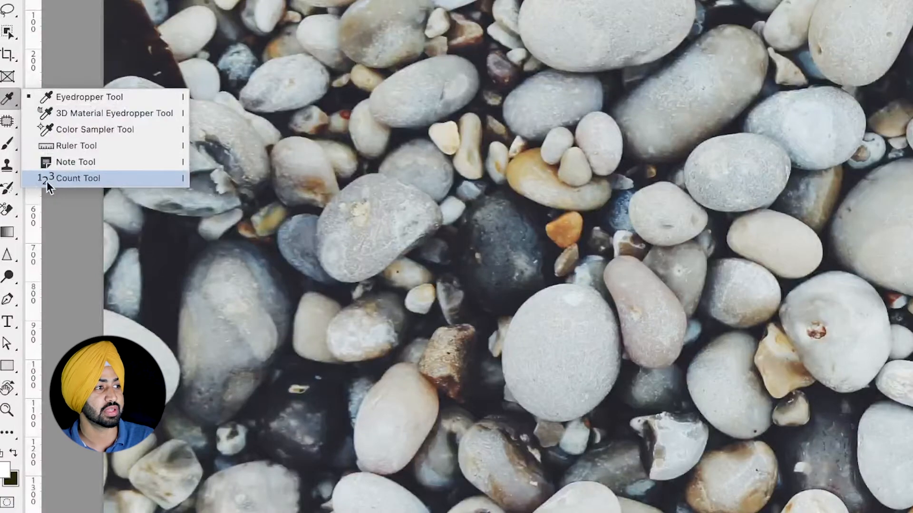
- Place a count marker on the pale oval stone with the Count Tool and set the marker size to 10
{"action": "left_click", "coordinate": [67, 178]}
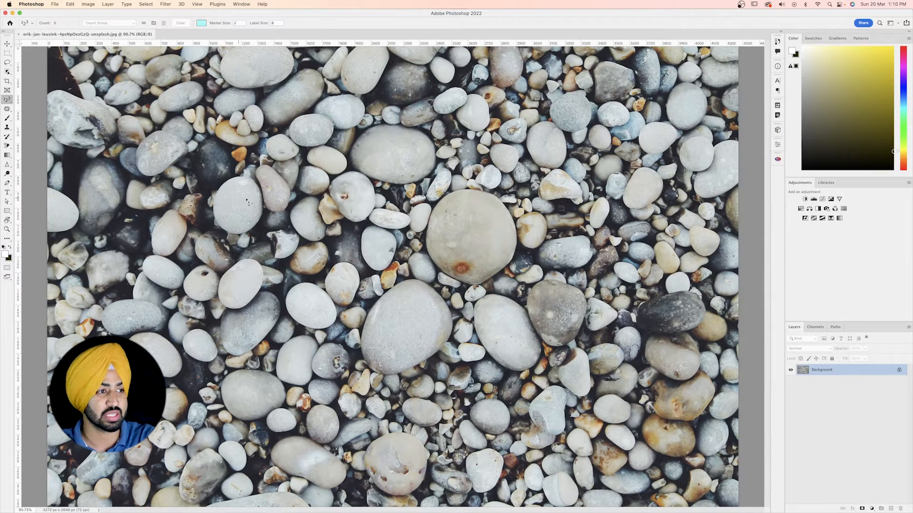
{"action": "left_click", "coordinate": [249, 214]}
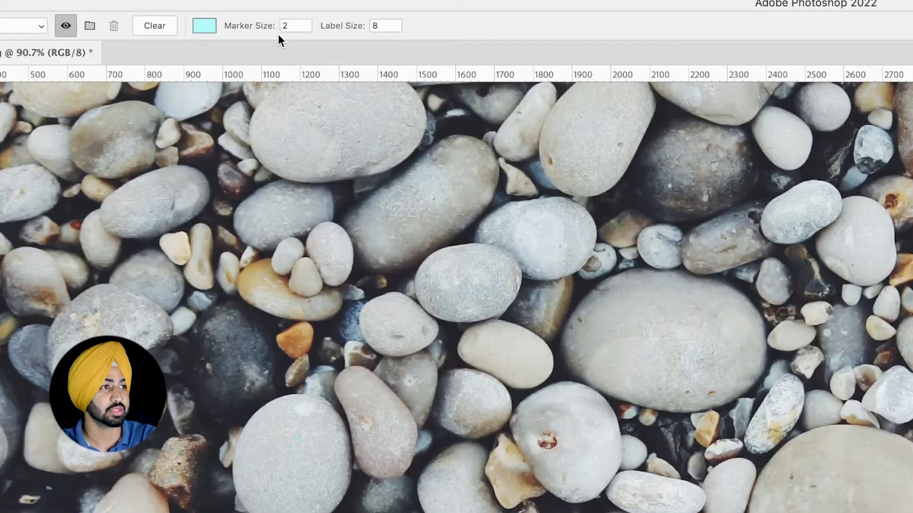
{"action": "left_click", "coordinate": [300, 25]}
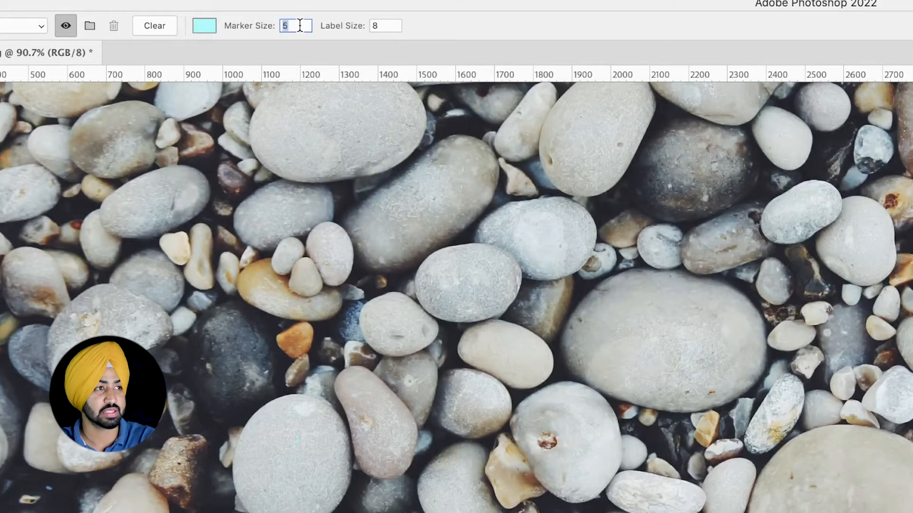
{"action": "key", "text": "Up"}
{"action": "key", "text": "Up"}
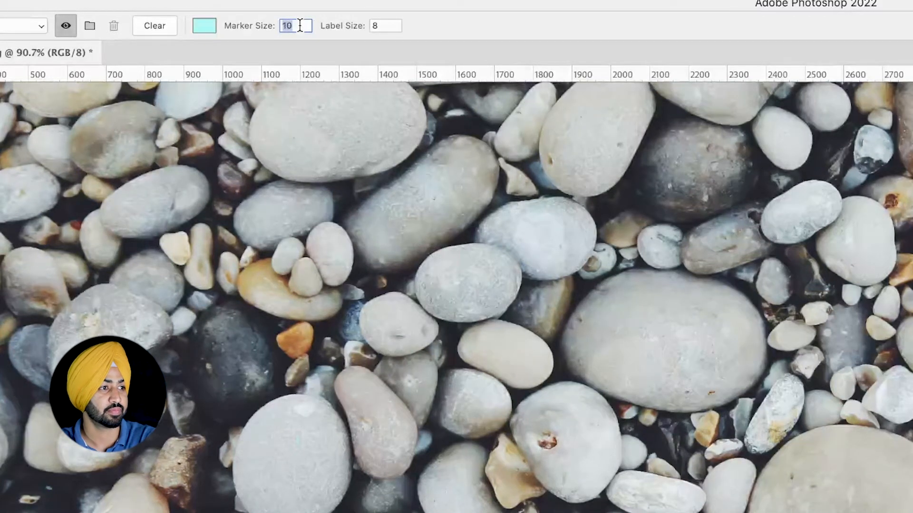
{"action": "key", "text": "Return"}
- Set the count label size to 20
{"action": "left_click", "coordinate": [376, 26]}
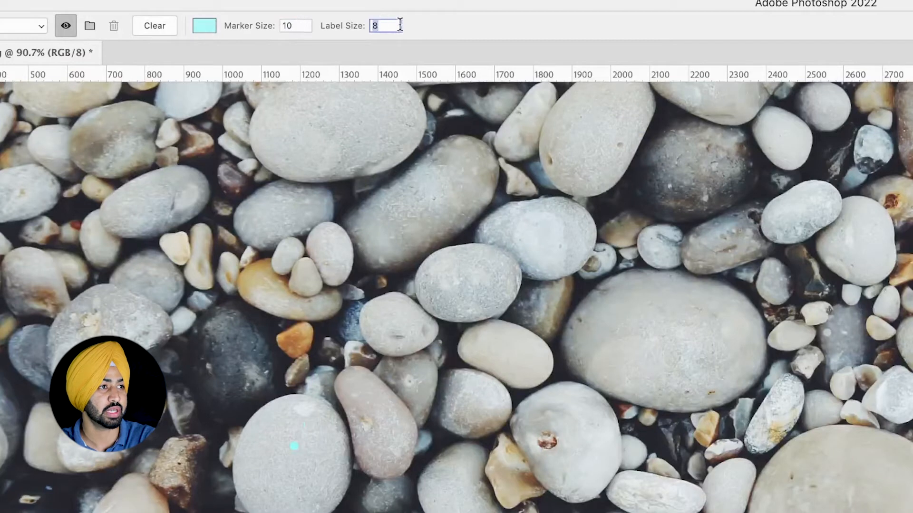
{"action": "key", "text": "Up"}
{"action": "key", "text": "Up"}
{"action": "key", "text": "Up"}
{"action": "key", "text": "Up"}
{"action": "key", "text": "Up"}
{"action": "key", "text": "Up"}
{"action": "key", "text": "Up"}
{"action": "key", "text": "Up"}
{"action": "key", "text": "Up"}
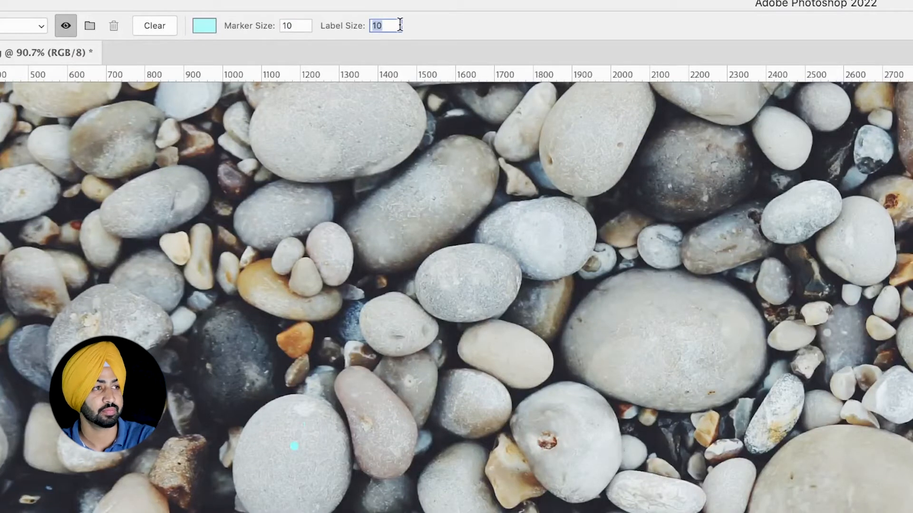
{"action": "key", "text": "Up"}
{"action": "key", "text": "Up"}
{"action": "key", "text": "Up"}
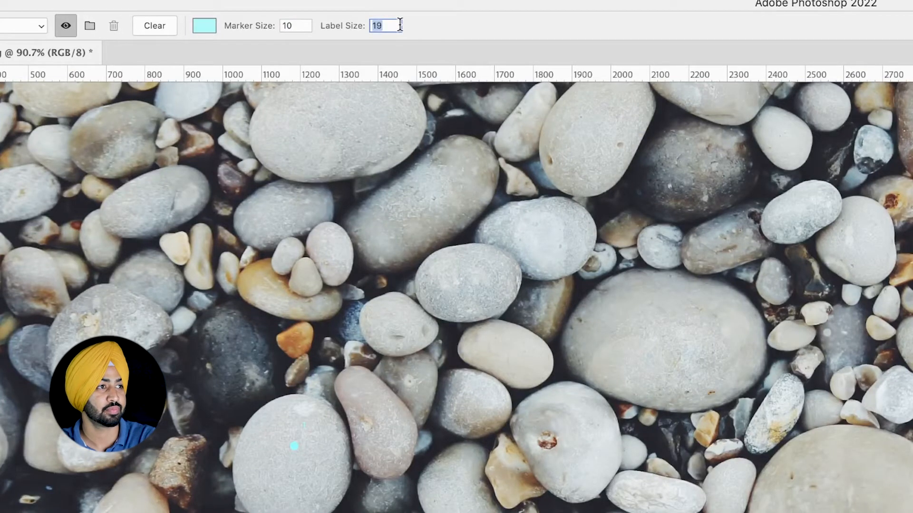
{"action": "key", "text": "Return"}
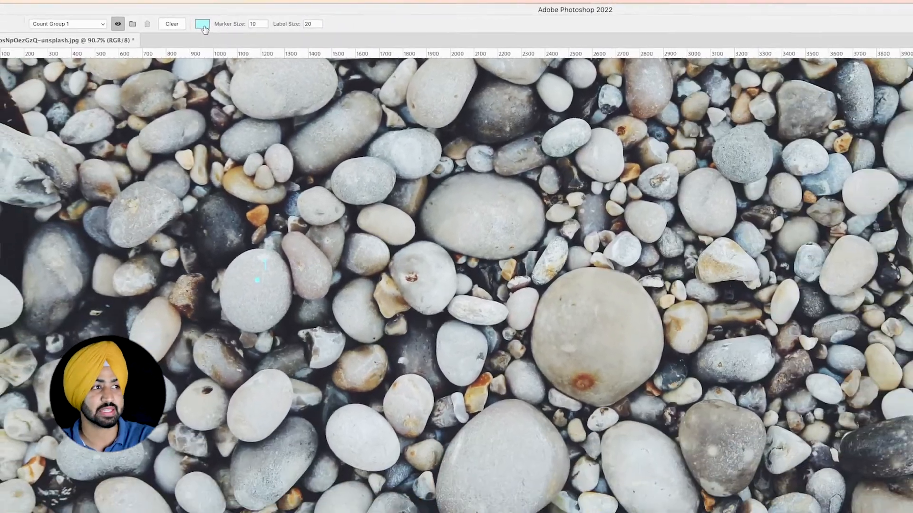
- Change the count colour to bright red, RGB 234, 6, 6
{"action": "left_click", "coordinate": [205, 27]}
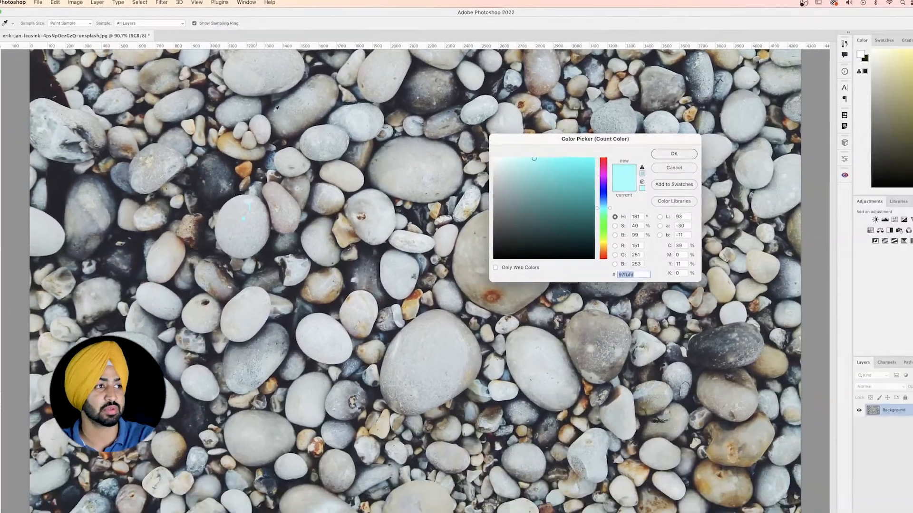
{"action": "left_click_drag", "start_coordinate": [603, 172], "coordinate": [602, 158]}
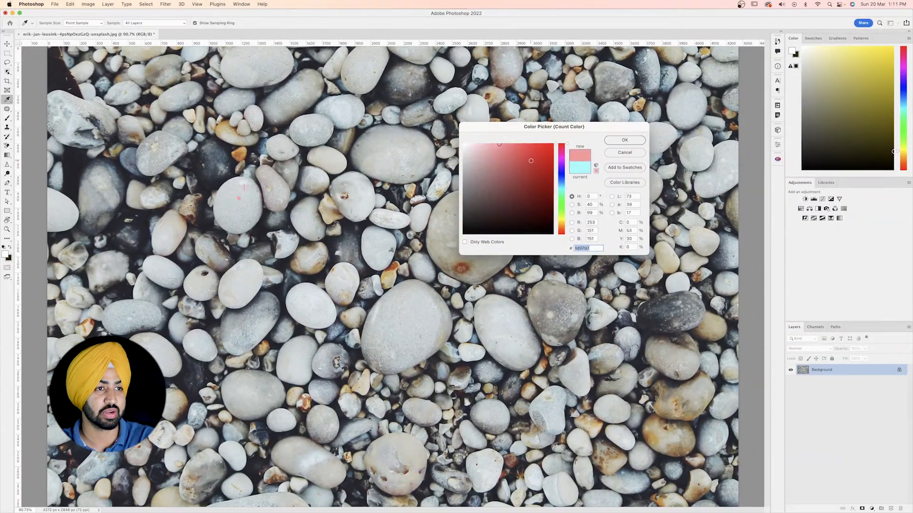
{"action": "left_click", "coordinate": [551, 150]}
{"action": "left_click", "coordinate": [624, 140]}
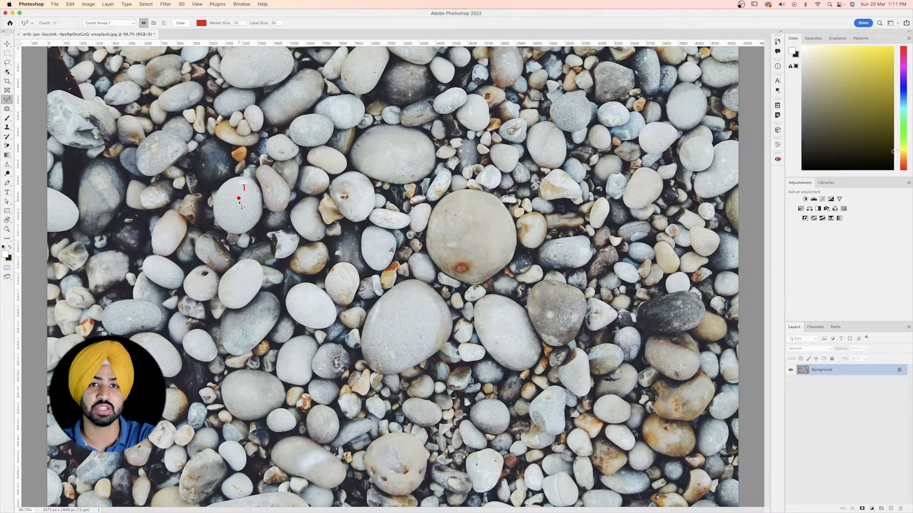
- Place four more count markers on the round beige stone, the small beige oval, the elongated lower stone and the large grey stone
{"action": "left_click", "coordinate": [470, 246]}
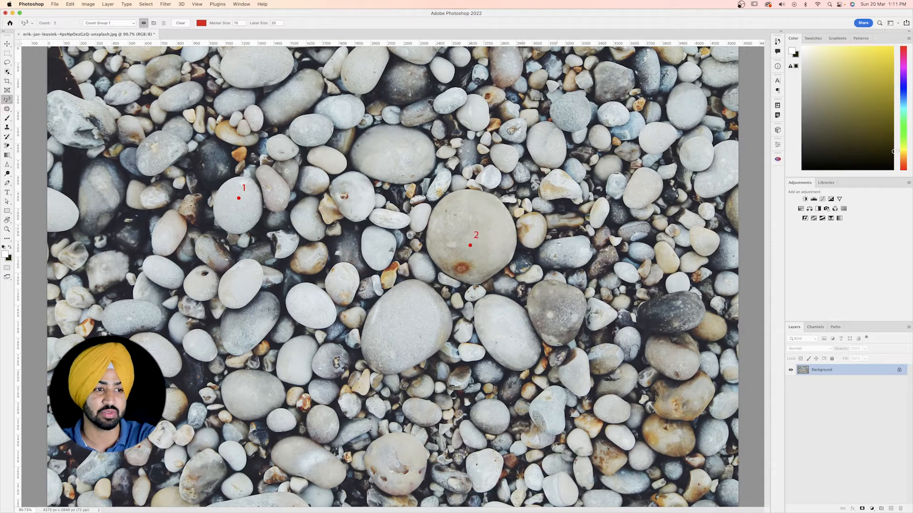
{"action": "left_click", "coordinate": [644, 188]}
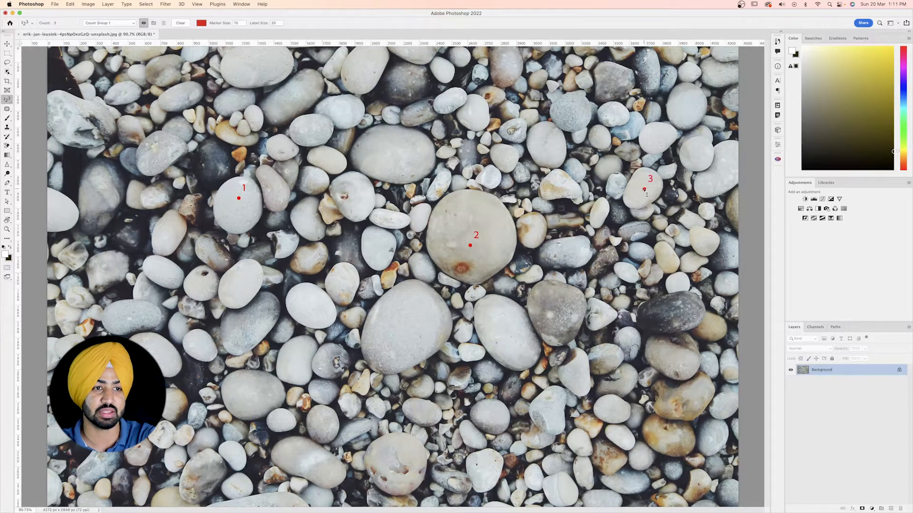
{"action": "left_click", "coordinate": [319, 468]}
{"action": "left_click", "coordinate": [393, 348]}
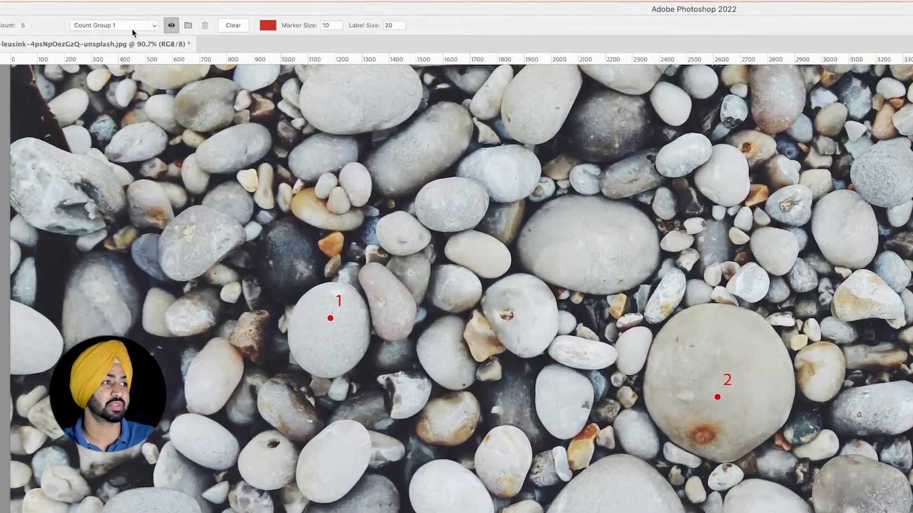
- Rename Count Group 1 as "big stones"
{"action": "left_click", "coordinate": [114, 24]}
{"action": "left_click", "coordinate": [87, 54]}
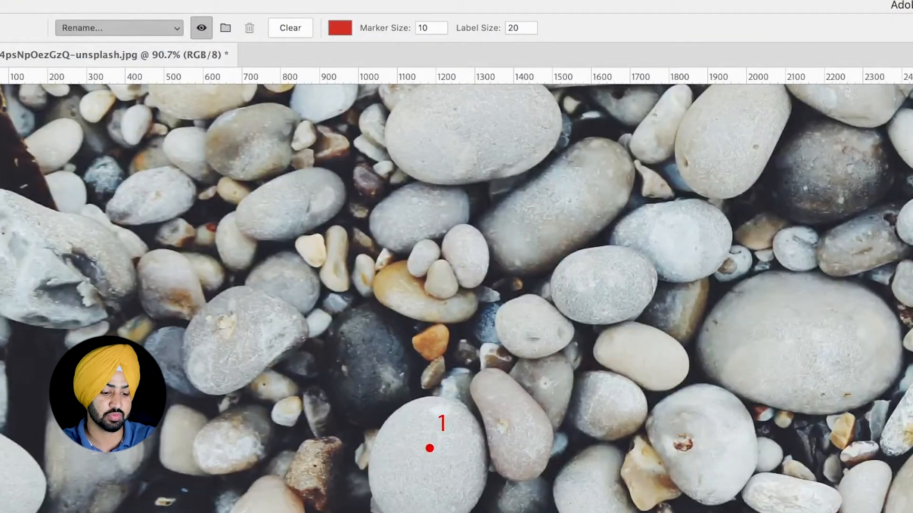
{"action": "key", "text": "Return"}
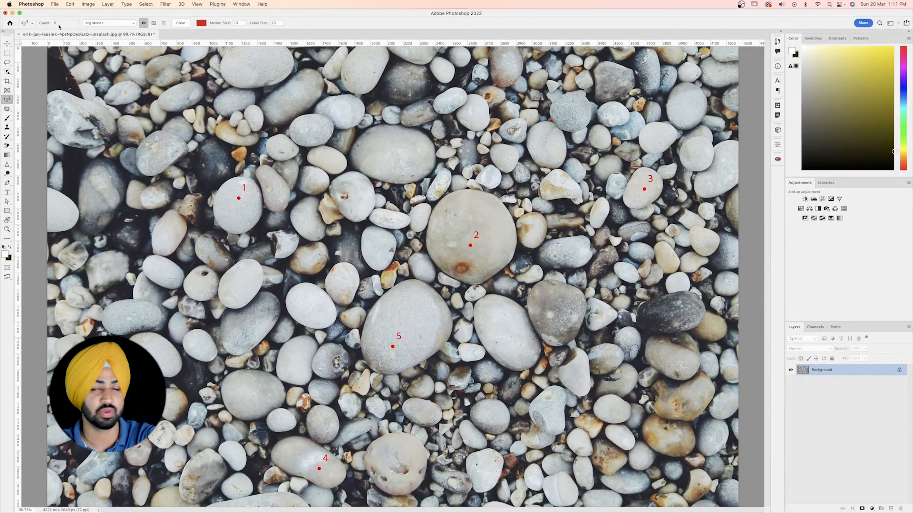
- Create a second count group, also named "big stones"
{"action": "left_click", "coordinate": [154, 24]}
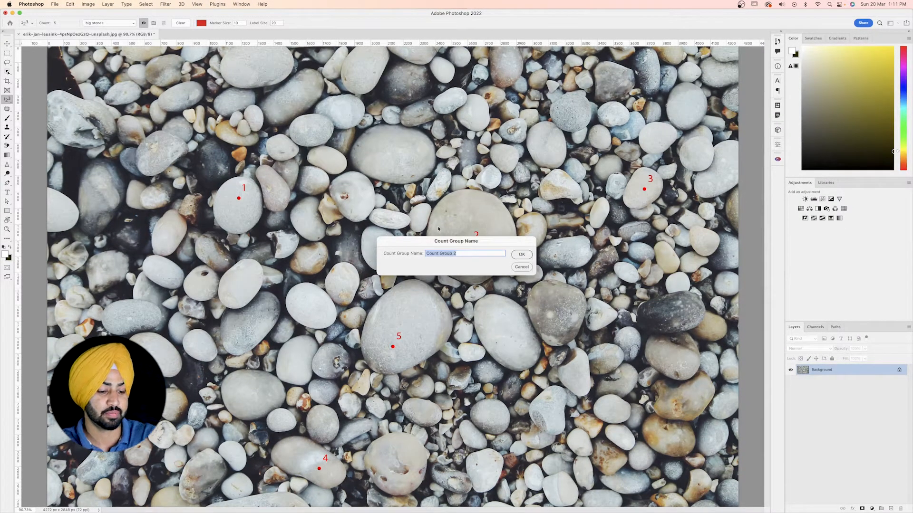
{"action": "type", "text": "big stones"}
{"action": "key", "text": "Return"}
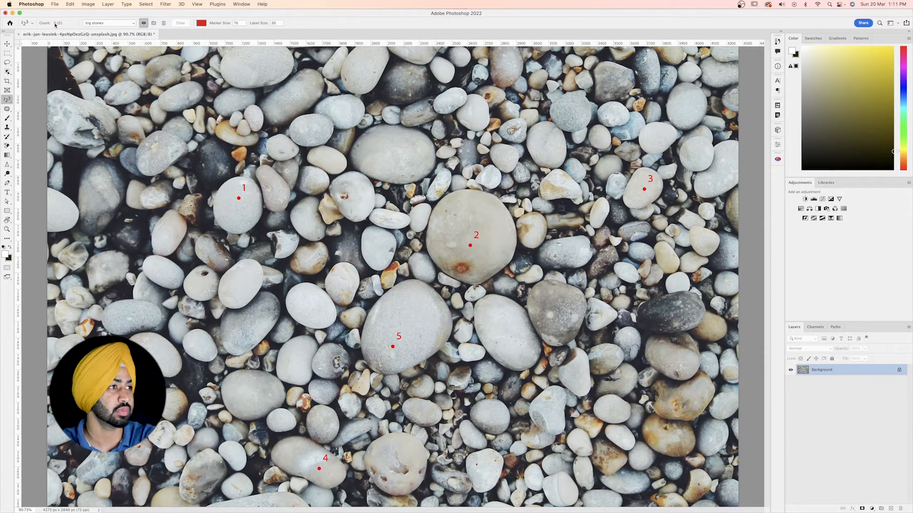
- Switch the active count group back and forth between the two groups to compare their counts
{"action": "left_click", "coordinate": [107, 23]}
{"action": "left_click", "coordinate": [103, 18]}
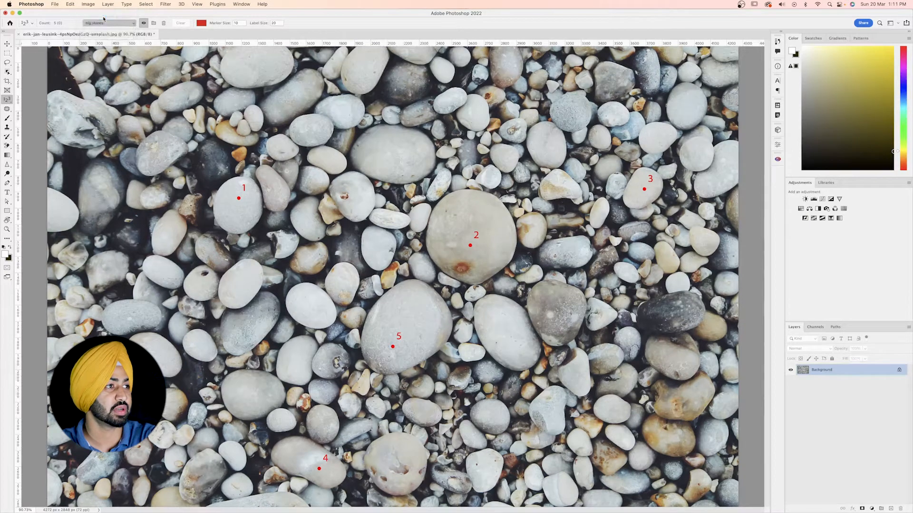
{"action": "left_click", "coordinate": [104, 23]}
{"action": "left_click", "coordinate": [106, 31]}
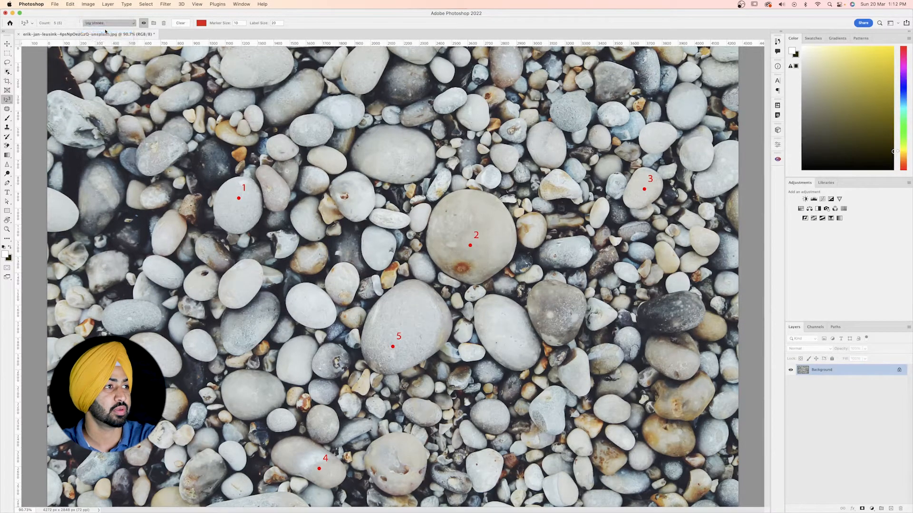
{"action": "left_click", "coordinate": [105, 24]}
{"action": "left_click", "coordinate": [105, 18]}
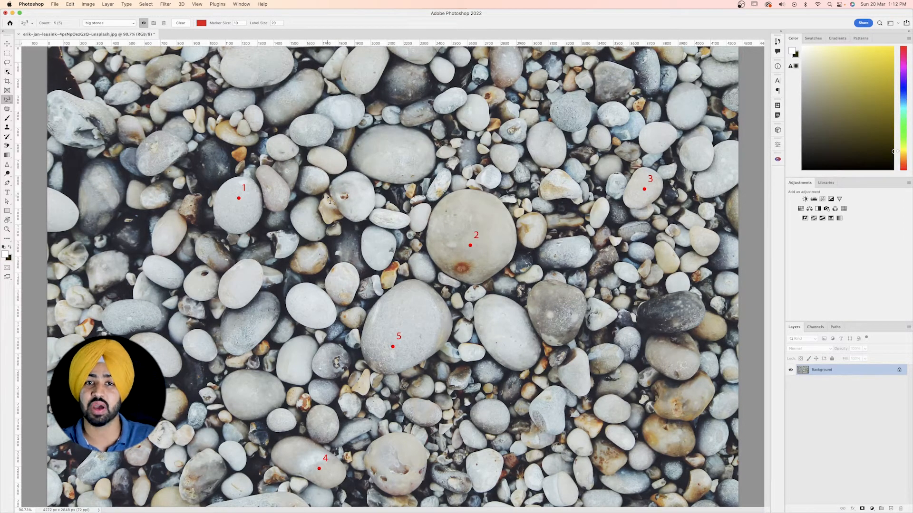
- Activate the second count group and place five markers on smaller stones spread across the image
{"action": "left_click", "coordinate": [109, 23]}
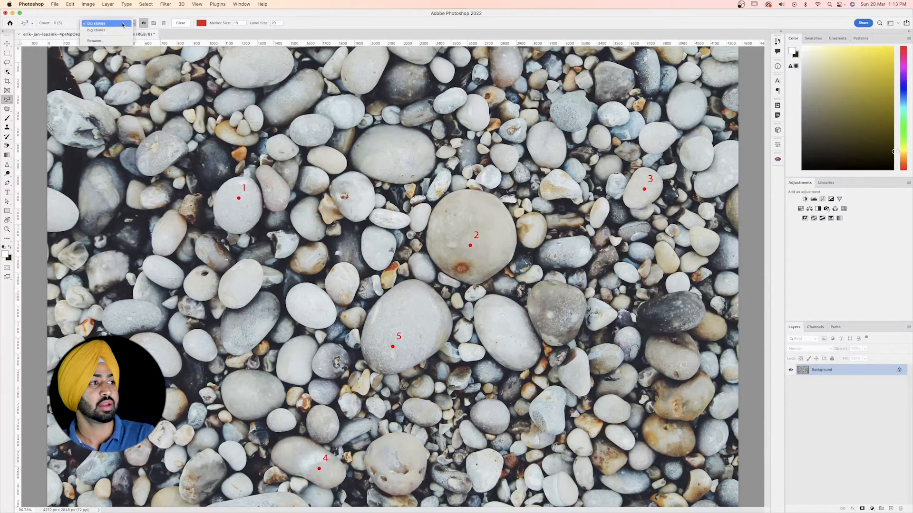
{"action": "left_click", "coordinate": [91, 30]}
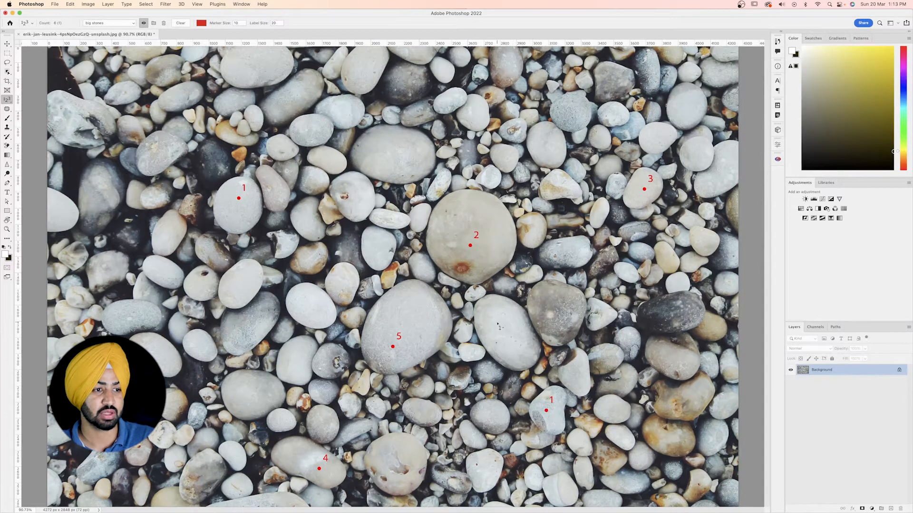
{"action": "left_click", "coordinate": [564, 259]}
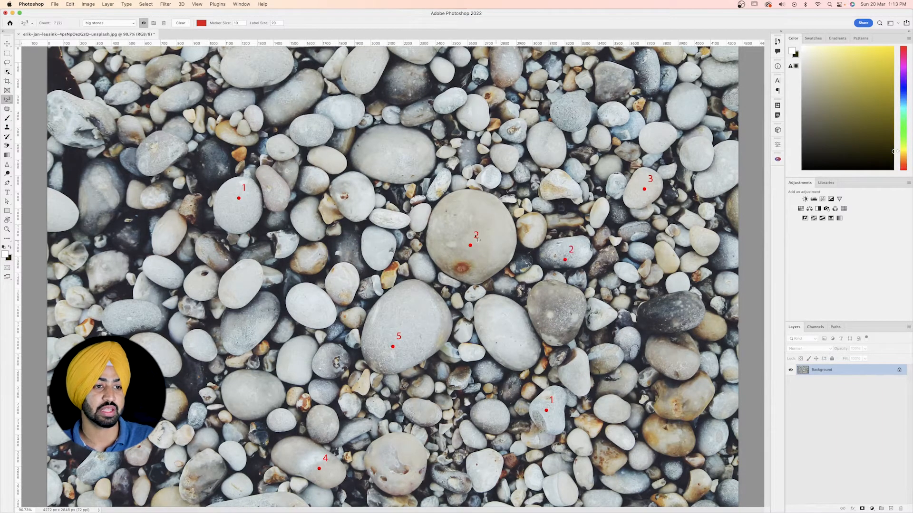
{"action": "left_click", "coordinate": [313, 258]}
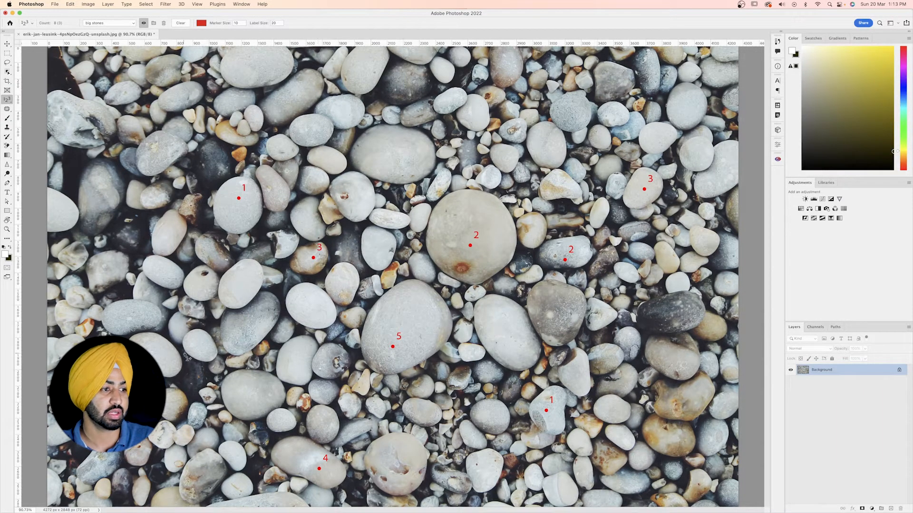
{"action": "left_click", "coordinate": [200, 350]}
{"action": "left_click", "coordinate": [164, 231]}
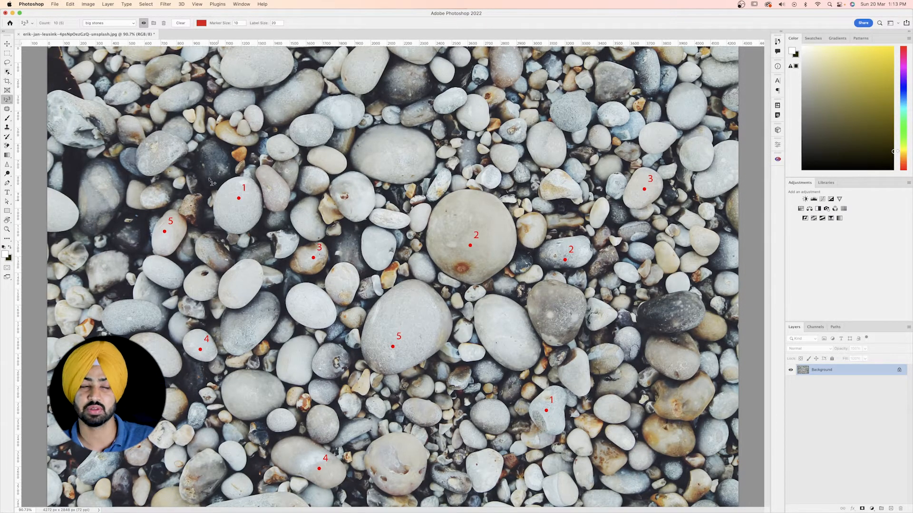
- Change the second count group's colour to pure blue, RGB 0, 0, 255
{"action": "left_click", "coordinate": [199, 23]}
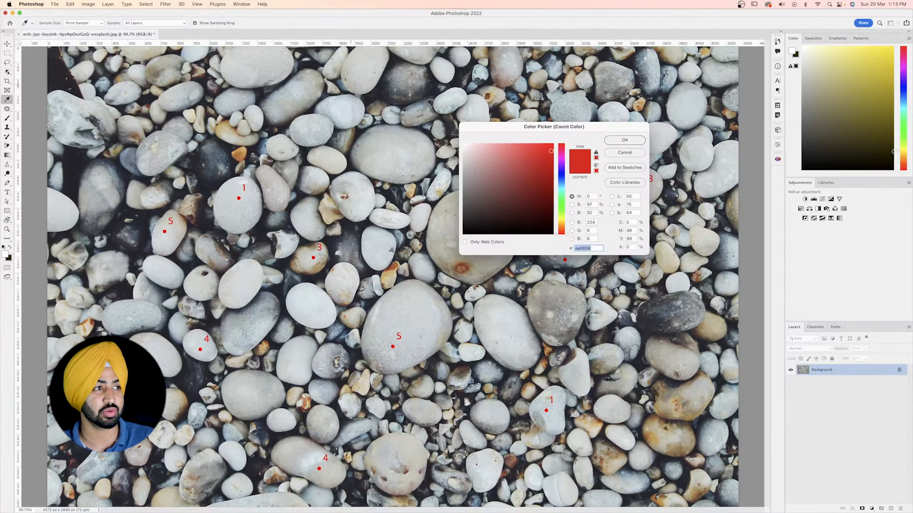
{"action": "left_click", "coordinate": [562, 174]}
{"action": "left_click_drag", "start_coordinate": [488, 215], "coordinate": [558, 131]}
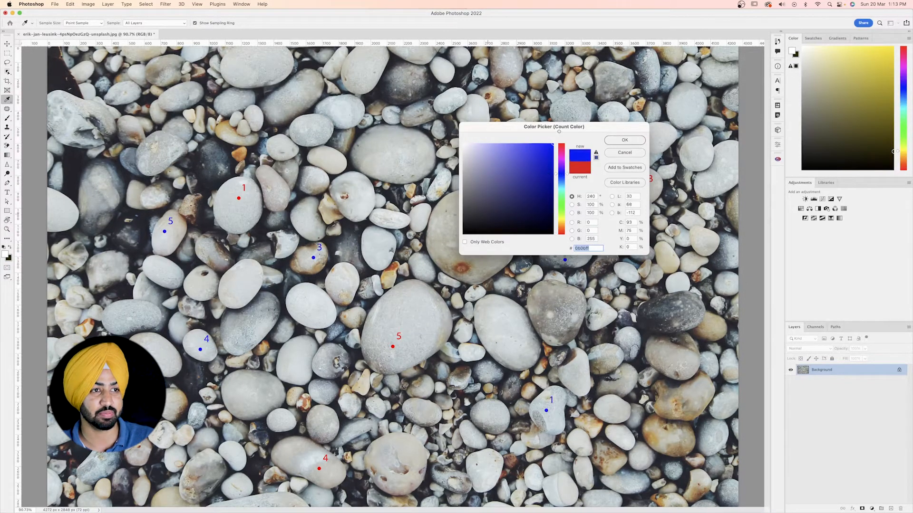
{"action": "left_click", "coordinate": [624, 140]}
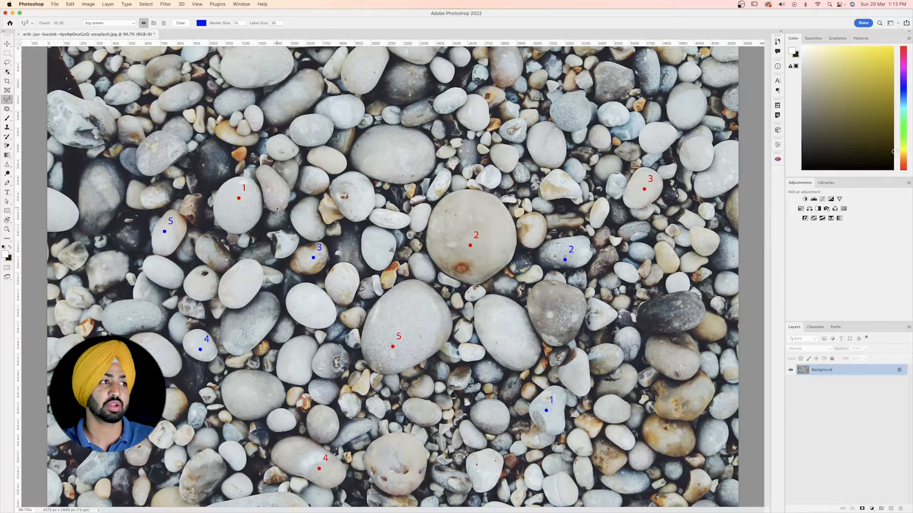
- Switch to the first count group and back to the second to compare their marker colours
{"action": "left_click", "coordinate": [114, 22]}
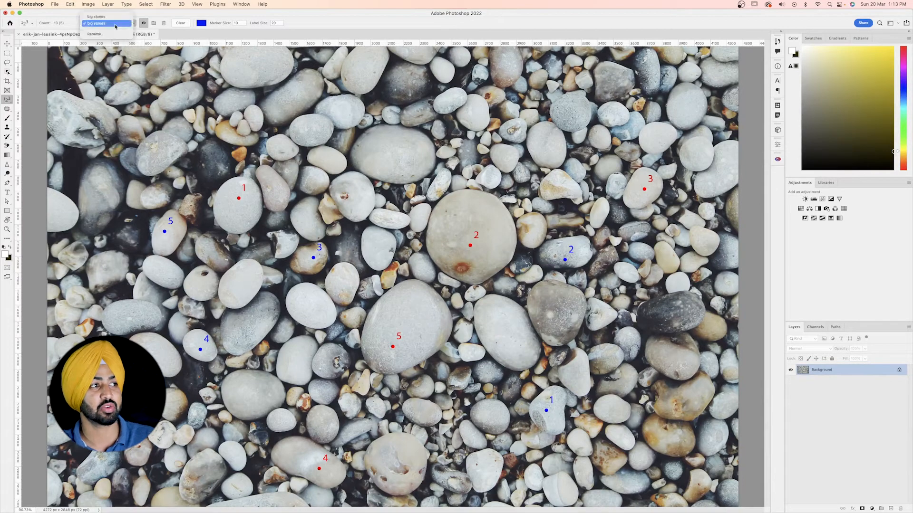
{"action": "left_click", "coordinate": [102, 17]}
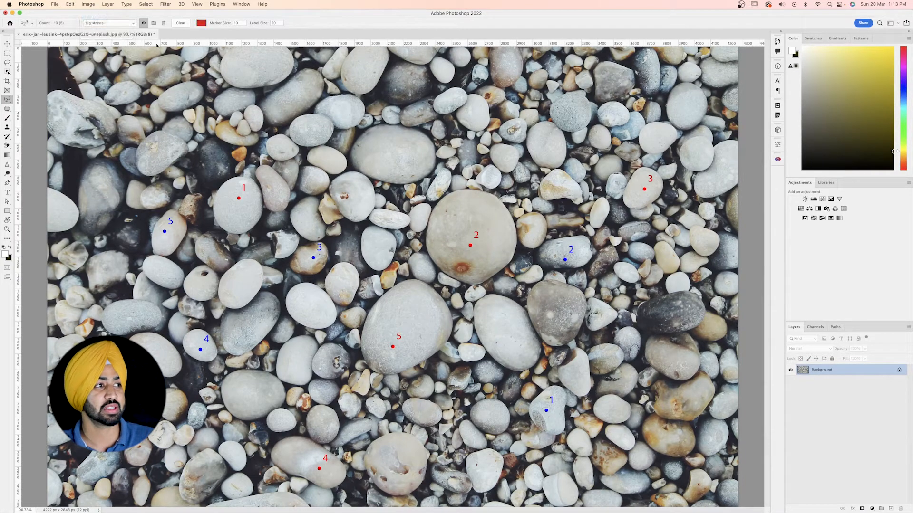
{"action": "left_click", "coordinate": [113, 22]}
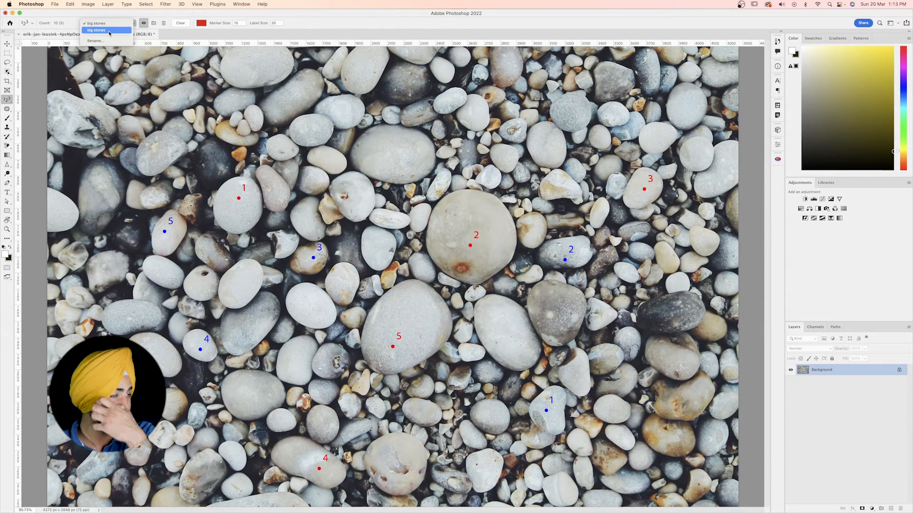
{"action": "left_click", "coordinate": [110, 31]}
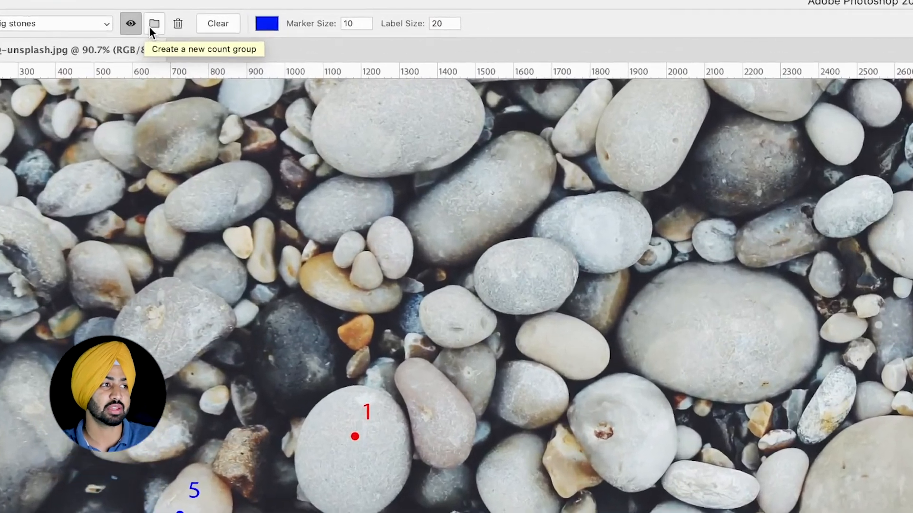
- Create a new count group named "small stone"
{"action": "left_click", "coordinate": [154, 23]}
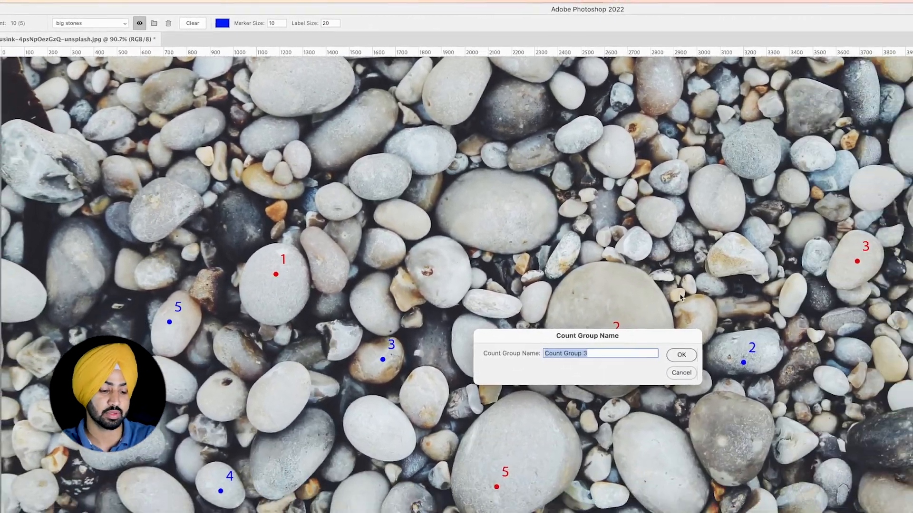
{"action": "type", "text": "small"}
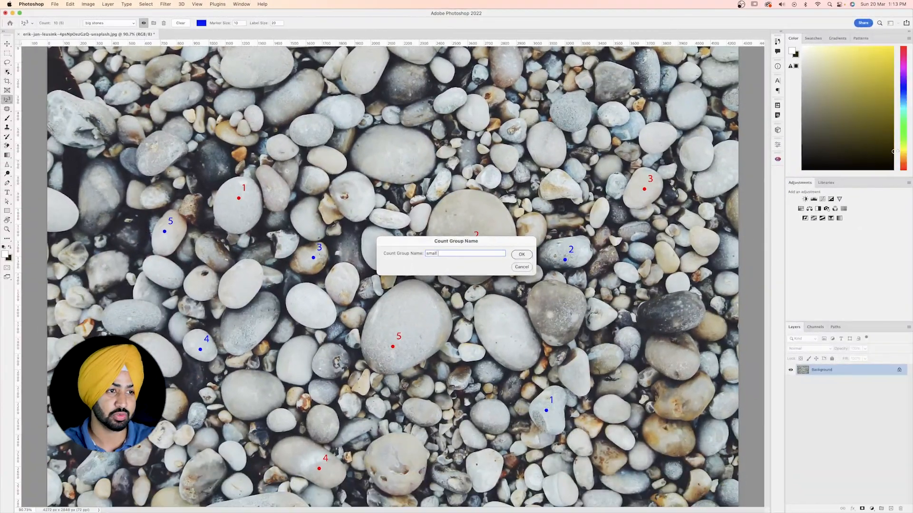
{"action": "type", "text": " stone"}
{"action": "key", "text": "Return"}
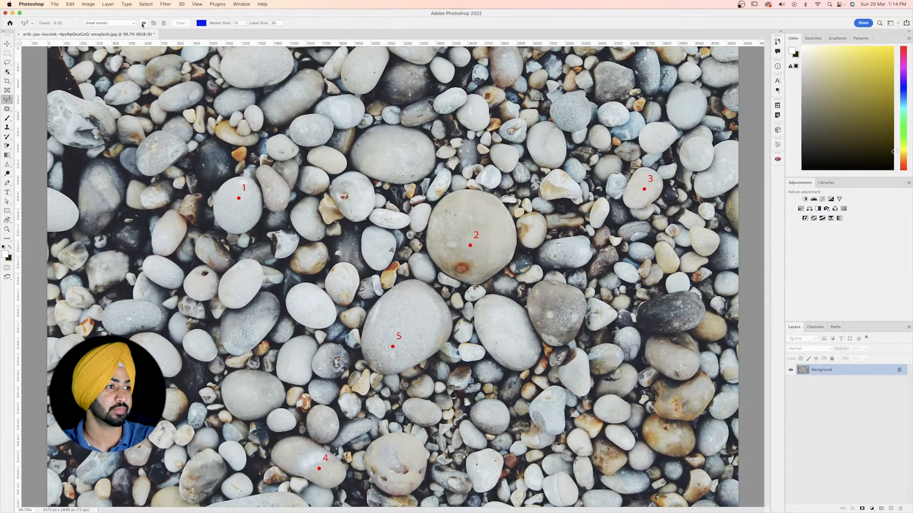
- Switch the active count group to big stones and back to Small stones, and toggle the Small stones markers' visibility
{"action": "left_click", "coordinate": [130, 24]}
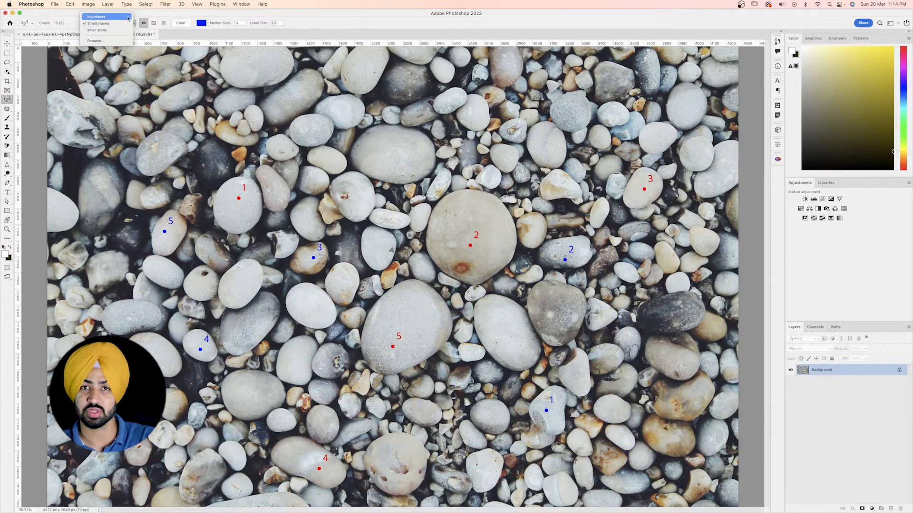
{"action": "left_click", "coordinate": [113, 17]}
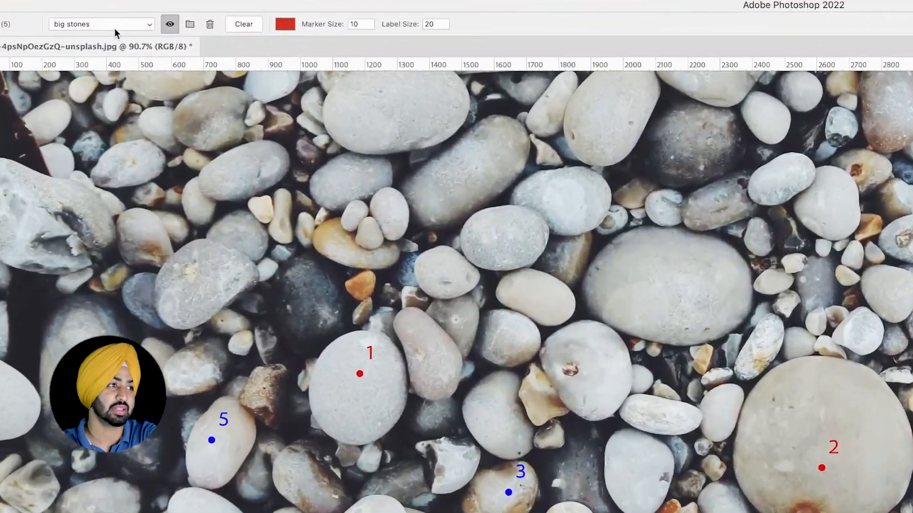
{"action": "left_click", "coordinate": [113, 24]}
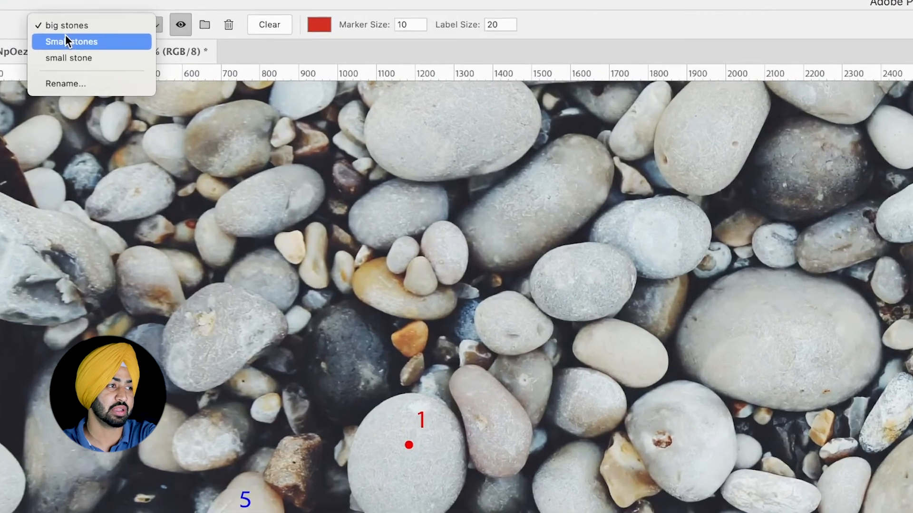
{"action": "left_click", "coordinate": [107, 42]}
{"action": "left_click", "coordinate": [177, 26]}
{"action": "left_click", "coordinate": [176, 26]}
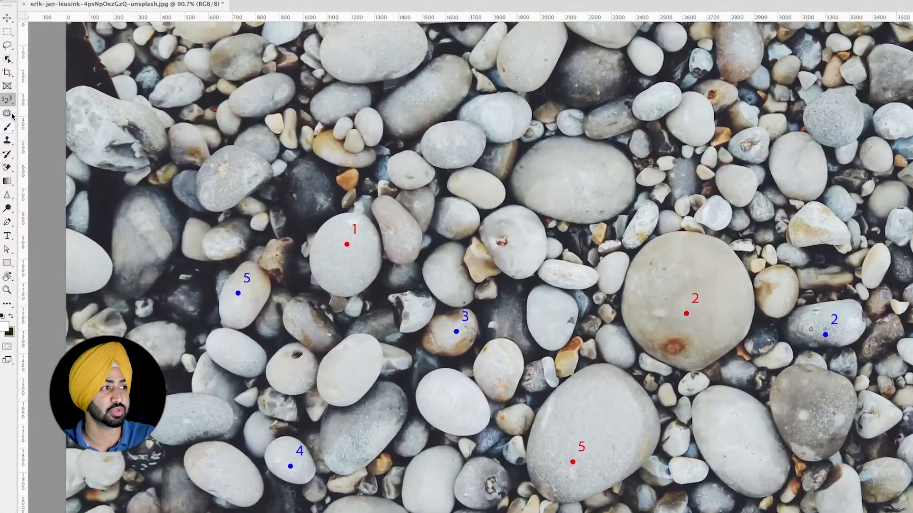
- With the Note Tool, add a note on the stone with blue marker 1 reading "please change the color of small objects group", and collapse the note
{"action": "right_click", "coordinate": [7, 99]}
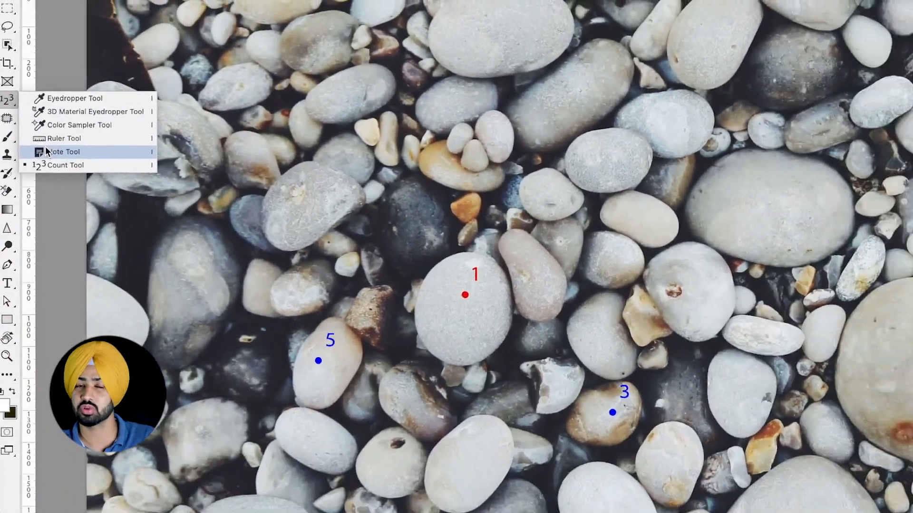
{"action": "left_click", "coordinate": [54, 161]}
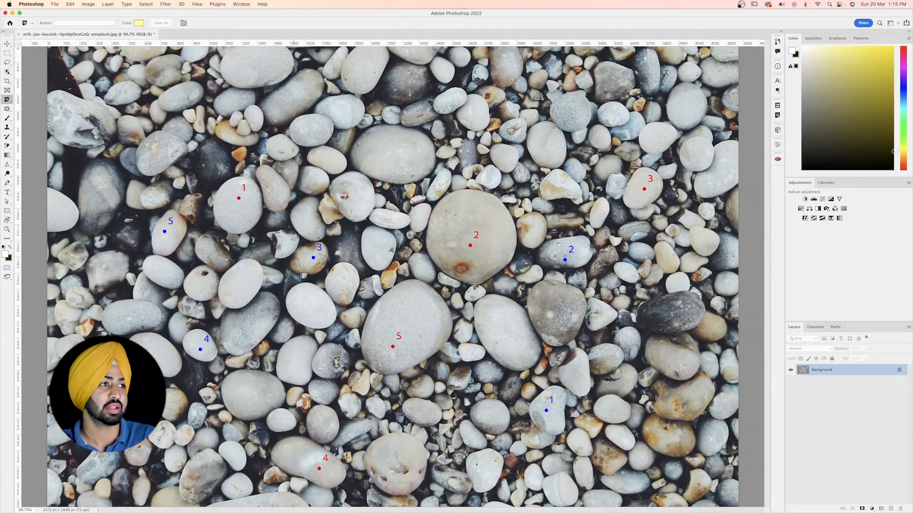
{"action": "left_click", "coordinate": [549, 413]}
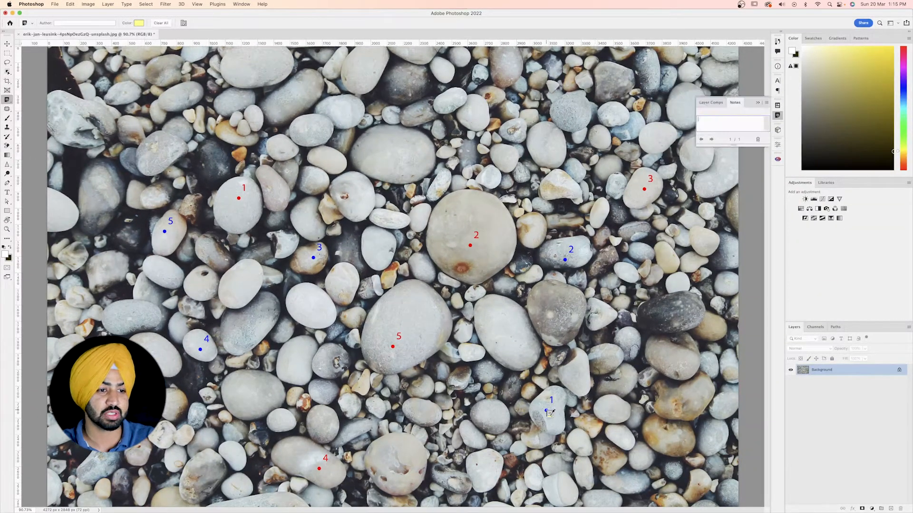
{"action": "type", "text": "p"}
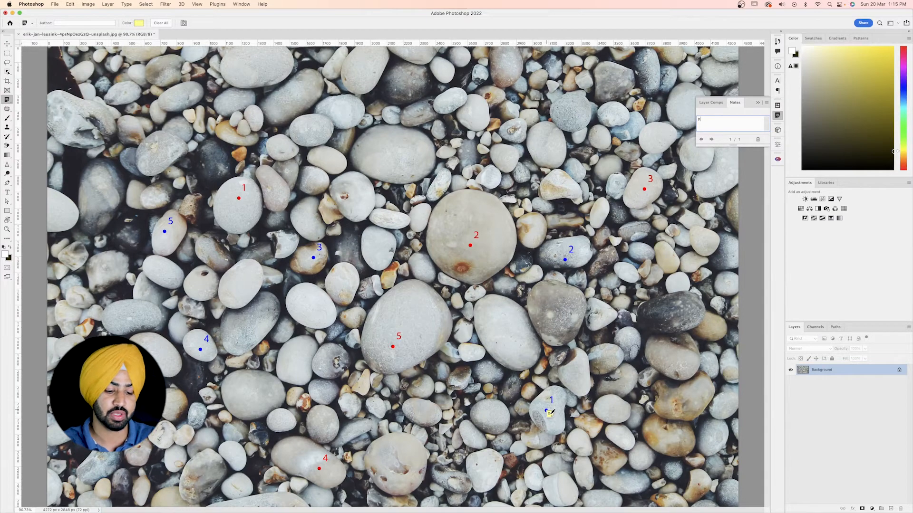
{"action": "type", "text": "elase"}
{"action": "key", "text": "BackSpace"}
{"action": "key", "text": "BackSpace"}
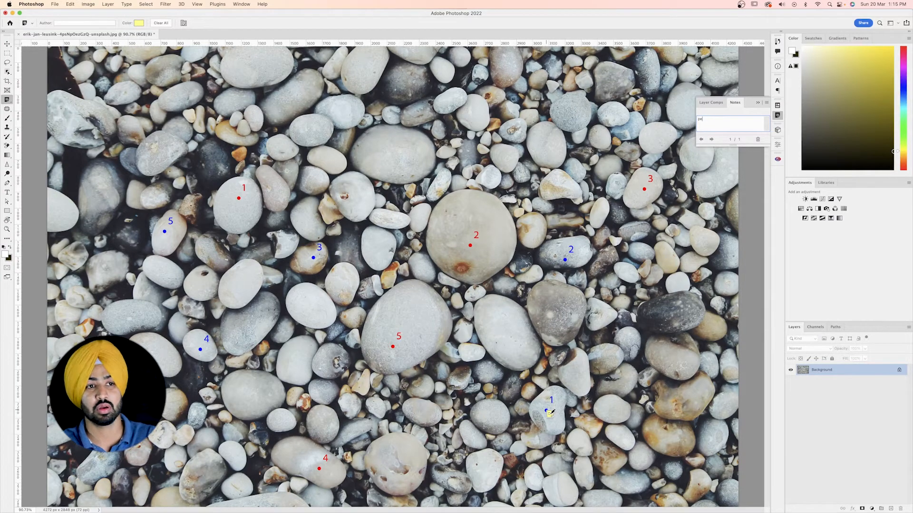
{"action": "type", "text": "lease"}
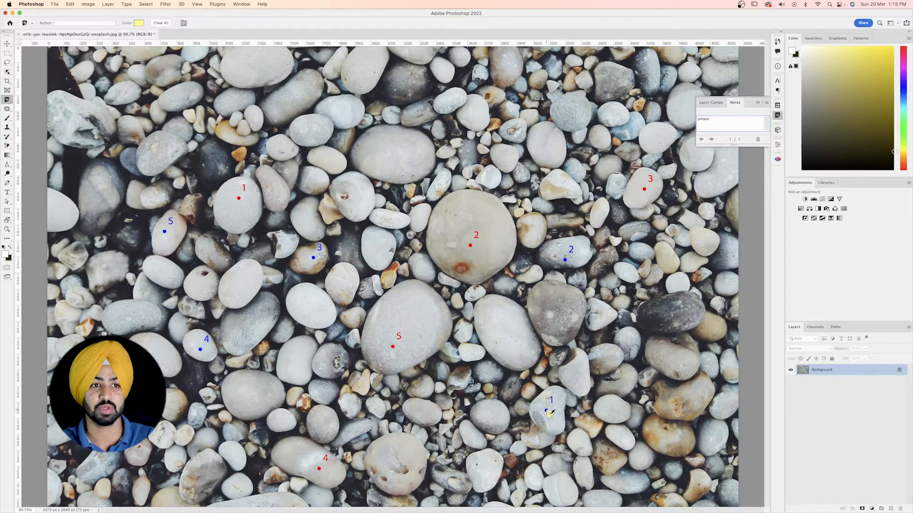
{"action": "type", "text": " change the color of small"}
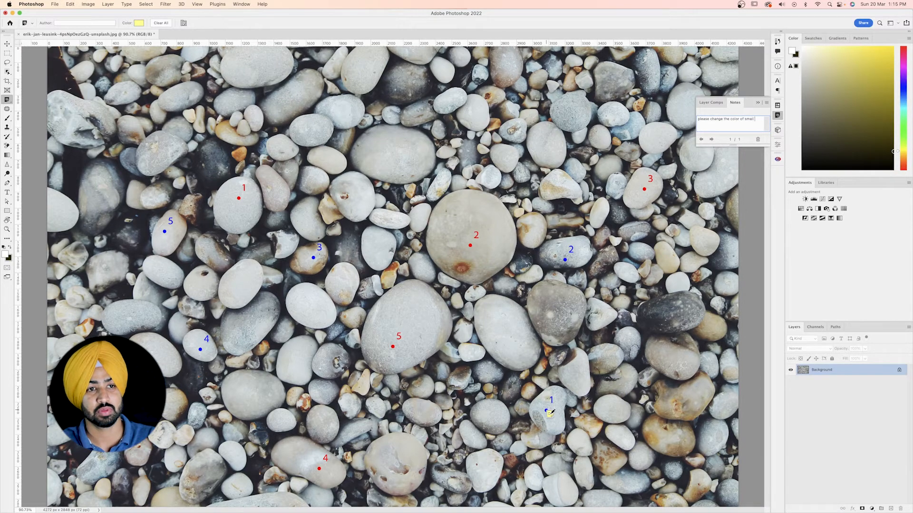
{"action": "type", "text": "cts group"}
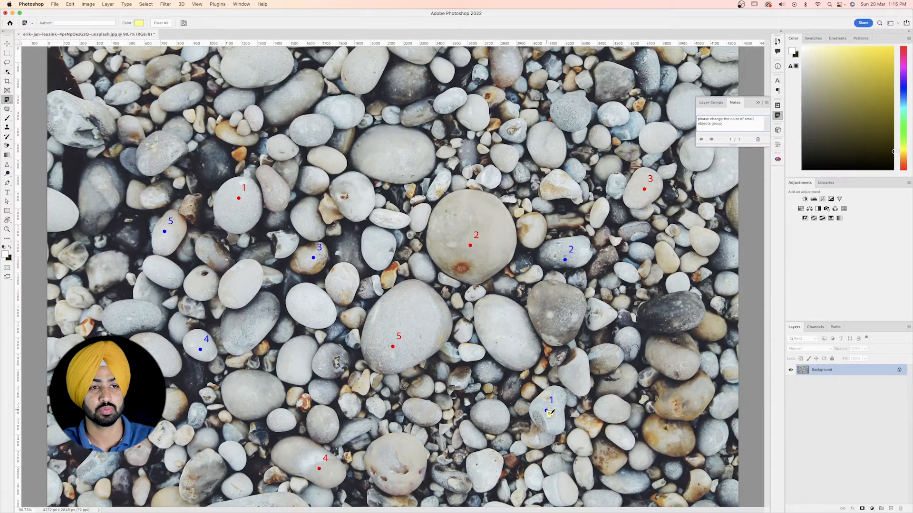
{"action": "left_click", "coordinate": [757, 102]}
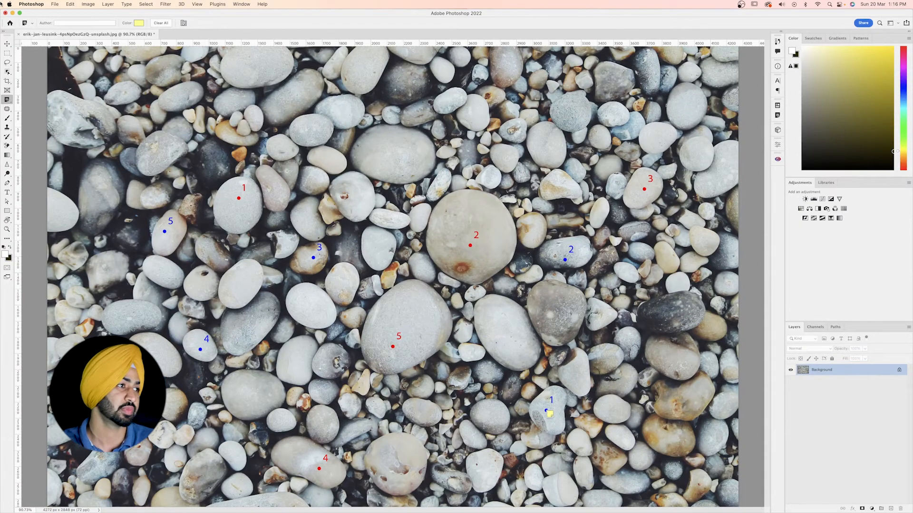
- Return to the Count Tool and repeatedly hide and show the Small stones group's markers, leaving them shown
{"action": "right_click", "coordinate": [7, 100]}
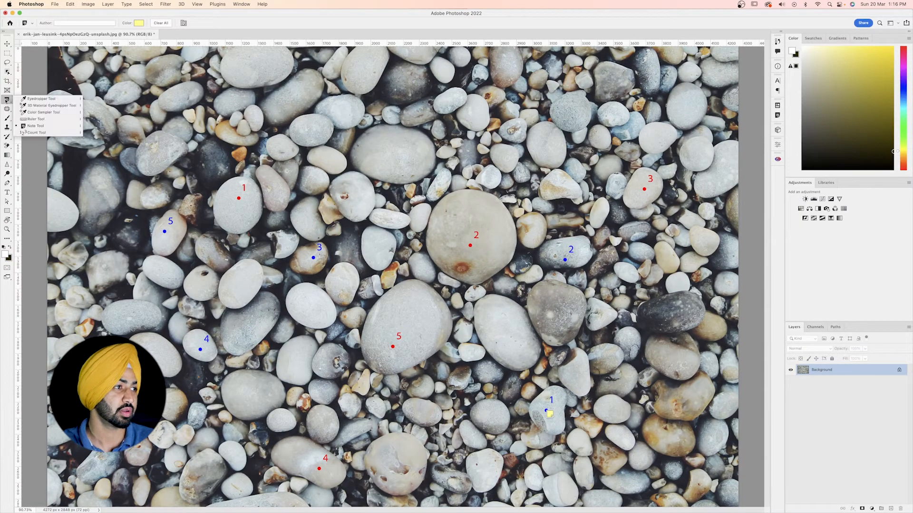
{"action": "left_click", "coordinate": [33, 133]}
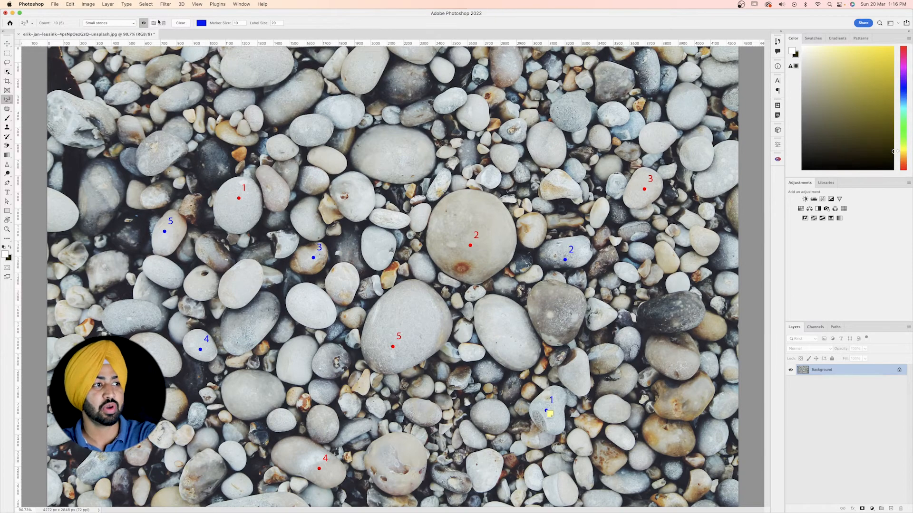
{"action": "left_click", "coordinate": [144, 23]}
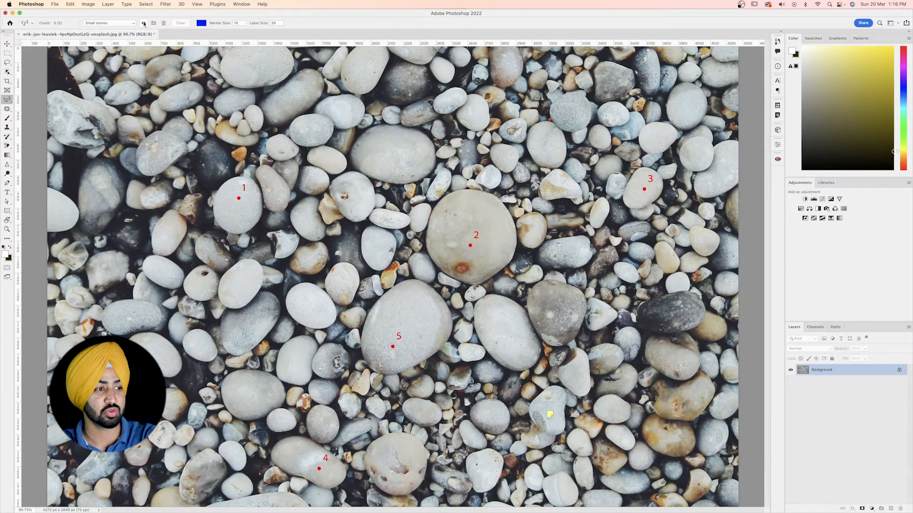
{"action": "left_click", "coordinate": [143, 23]}
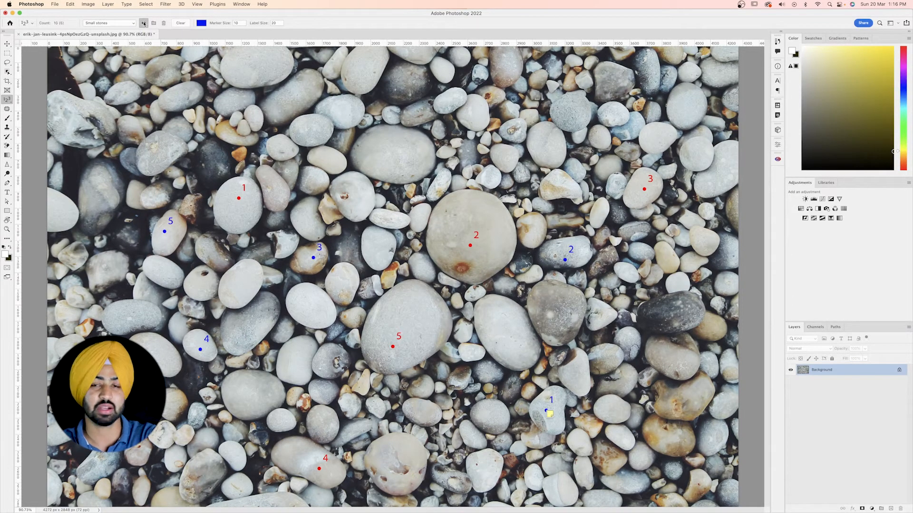
{"action": "left_click", "coordinate": [144, 23]}
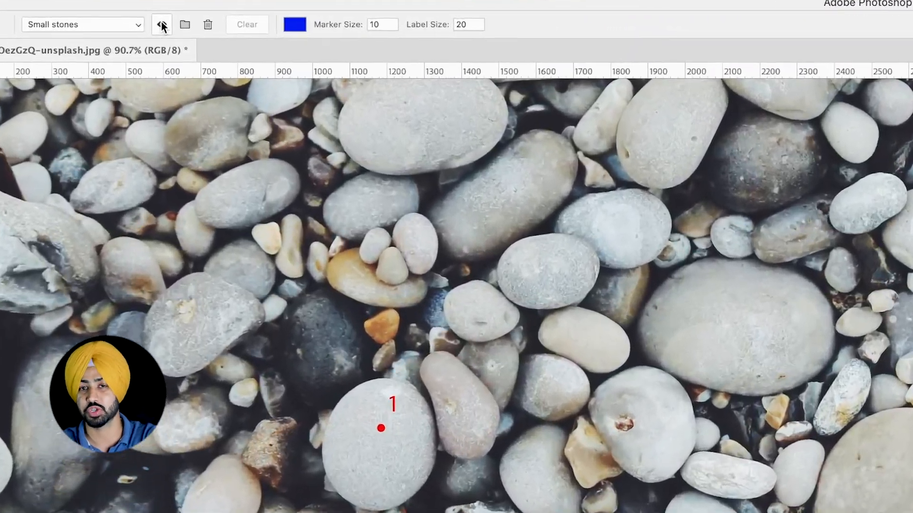
{"action": "left_click", "coordinate": [143, 23]}
{"action": "left_click", "coordinate": [163, 27]}
{"action": "left_click", "coordinate": [163, 26]}
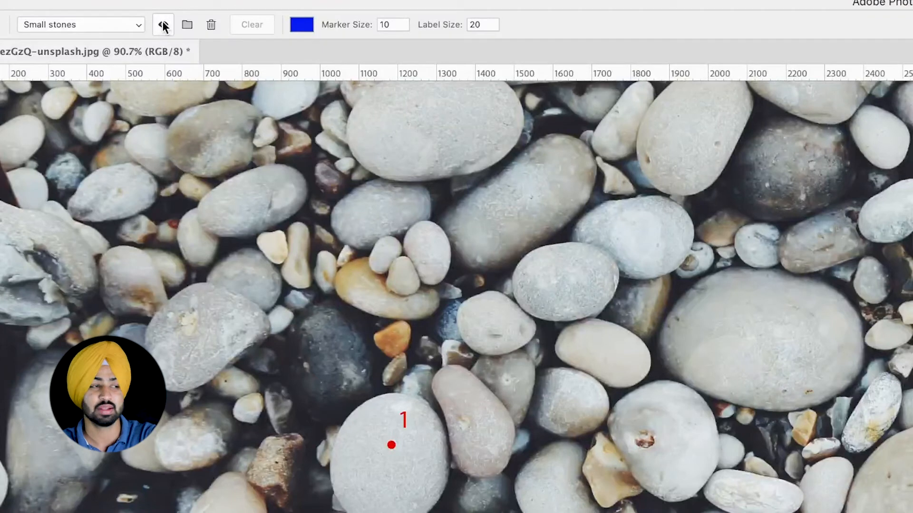
{"action": "left_click", "coordinate": [163, 26]}
{"action": "left_click", "coordinate": [163, 26]}
{"action": "left_click", "coordinate": [163, 26]}
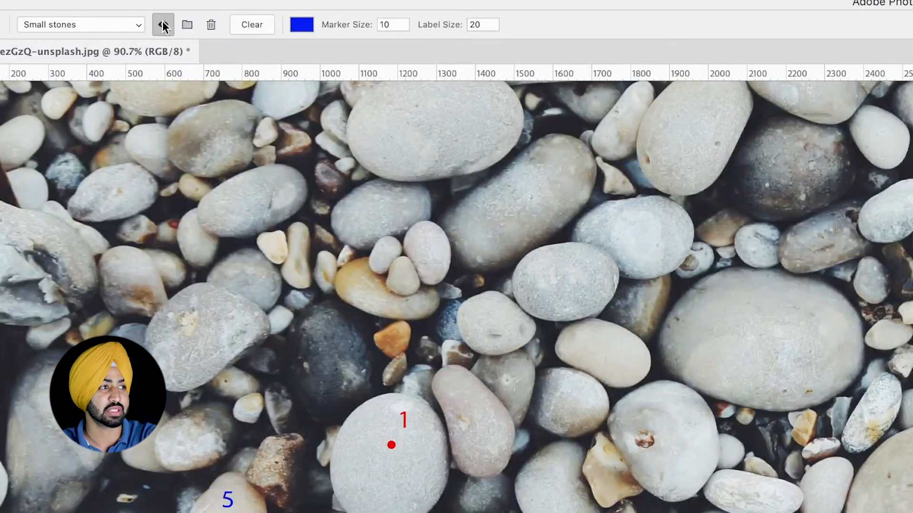
- Make big stones the active count group and toggle its markers' visibility, leaving them shown
{"action": "left_click", "coordinate": [101, 25]}
{"action": "left_click", "coordinate": [70, 12]}
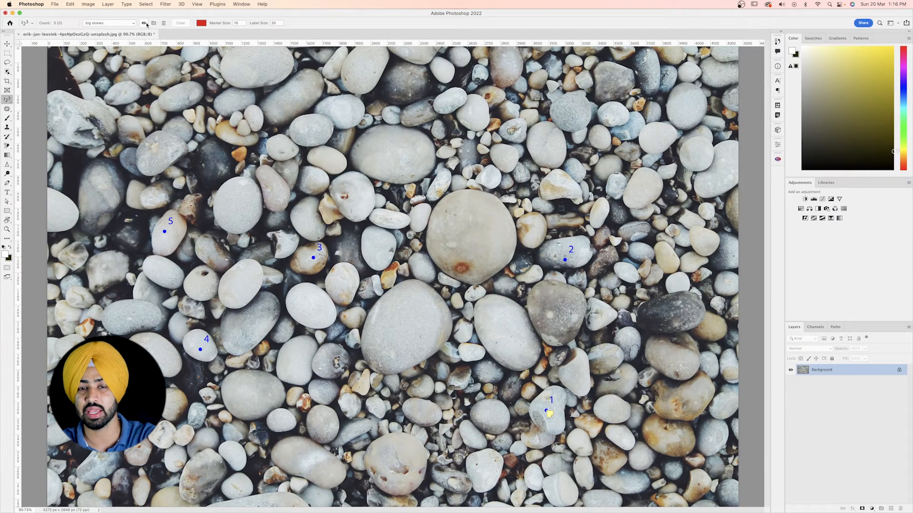
{"action": "left_click", "coordinate": [145, 24]}
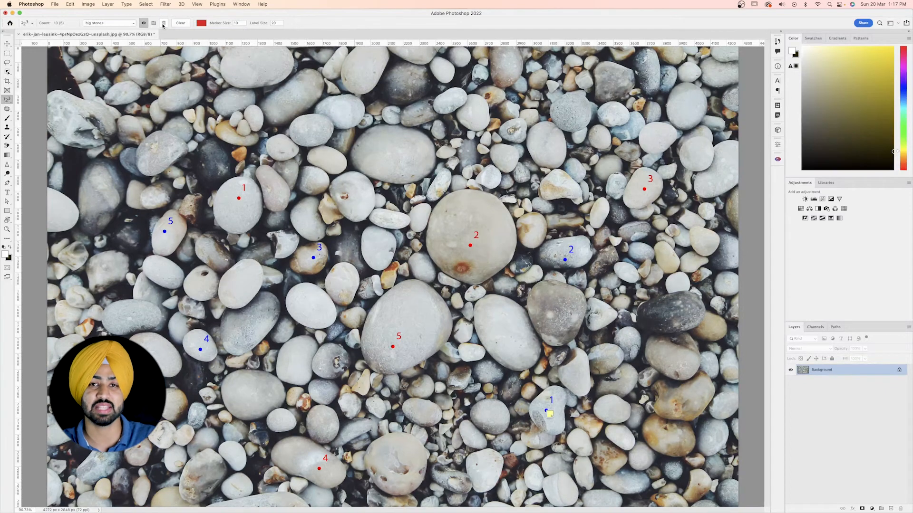
- Delete the big stones count group and clear all remaining count markers from the image, finishing with the Move tool active
{"action": "left_click", "coordinate": [163, 26]}
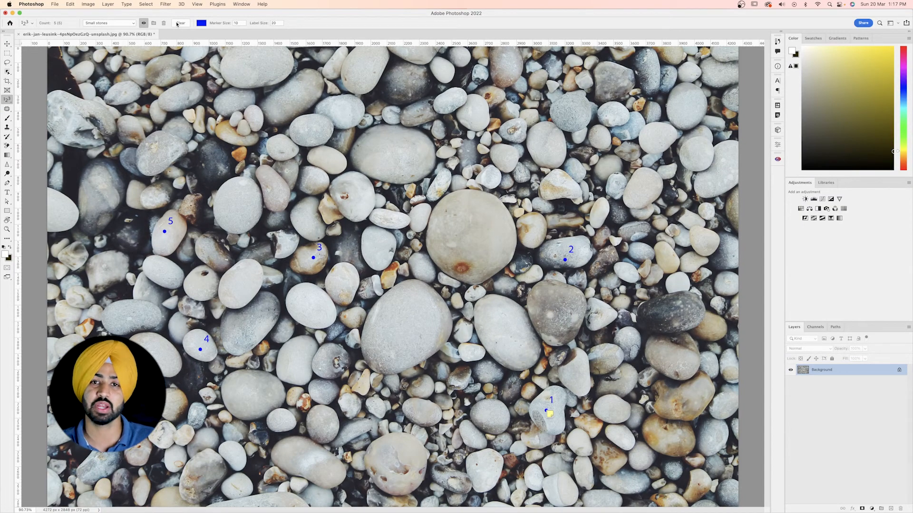
{"action": "left_click", "coordinate": [179, 23]}
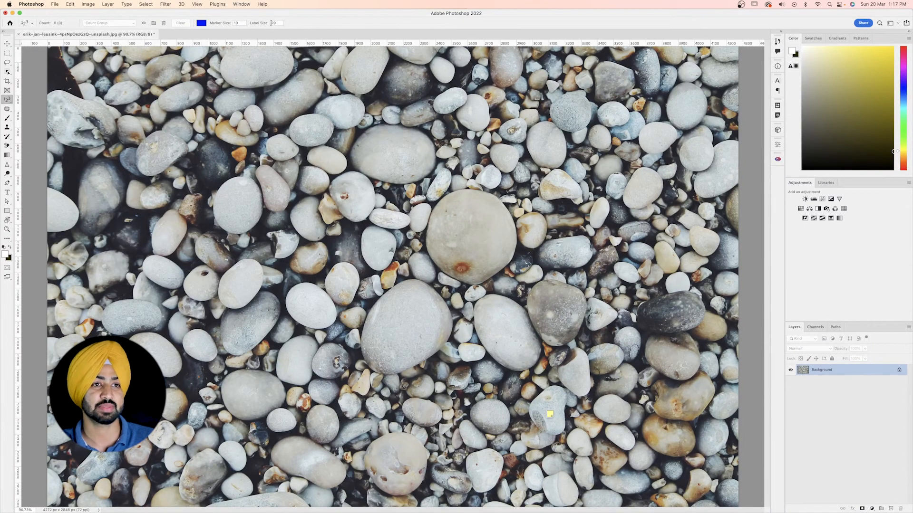
{"action": "key", "text": "v"}
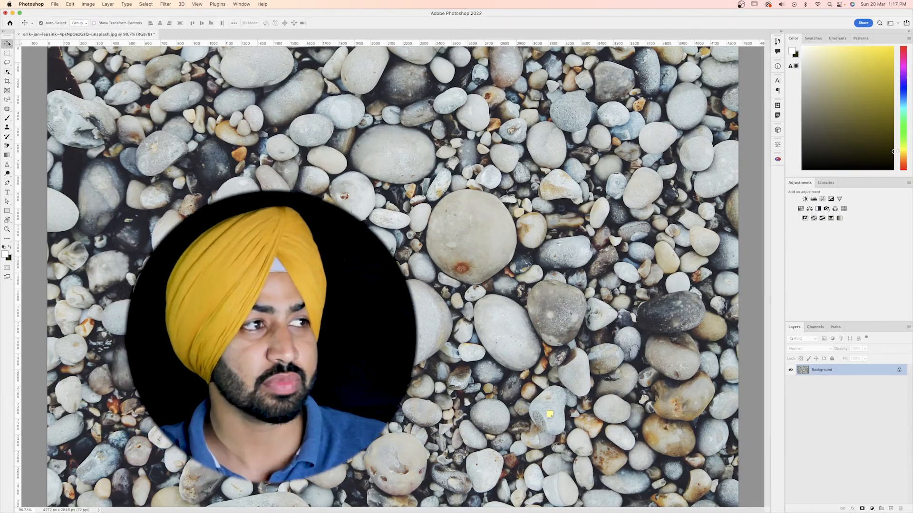